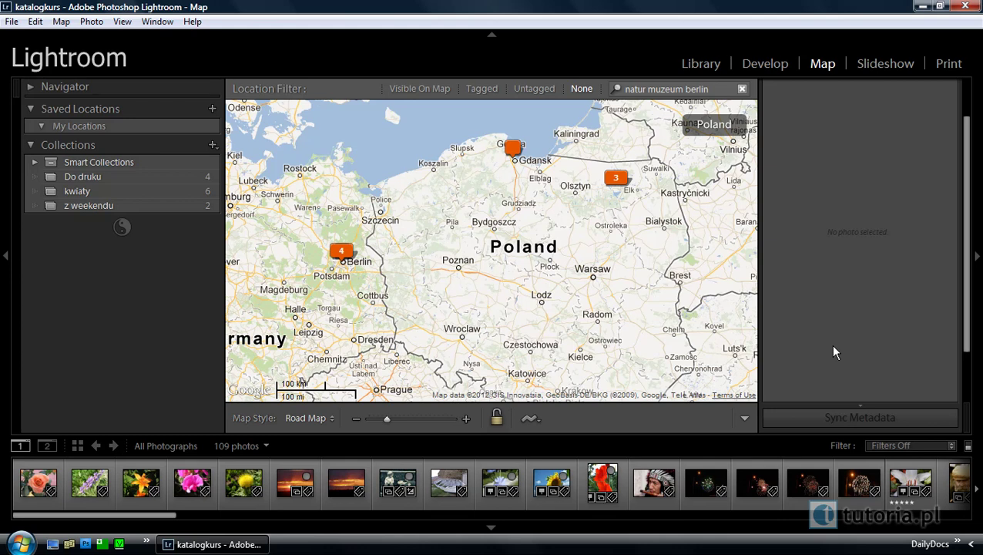
- Replace the old map search with 'sopot molo' to centre on the Sopot pier
click(714, 90)
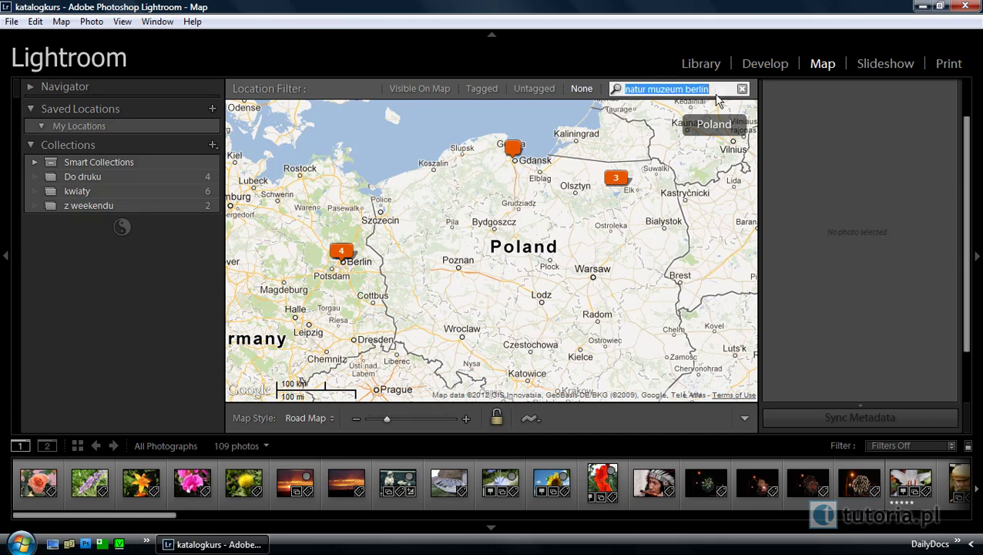
text(sopot)
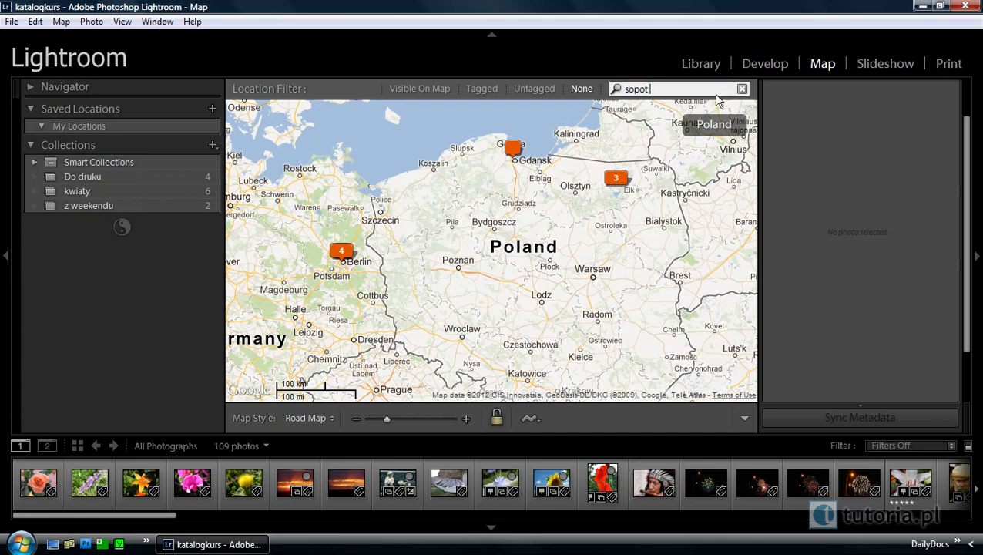
text( molo)
key(Return)
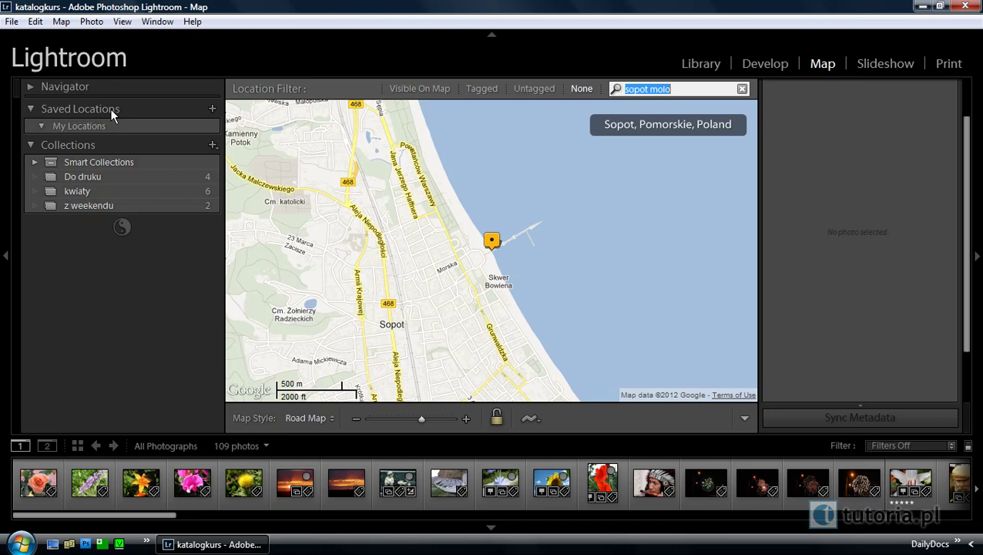
- Create saved location 'Sopot Molo' around the pier with a 0,4 km radius
click(213, 110)
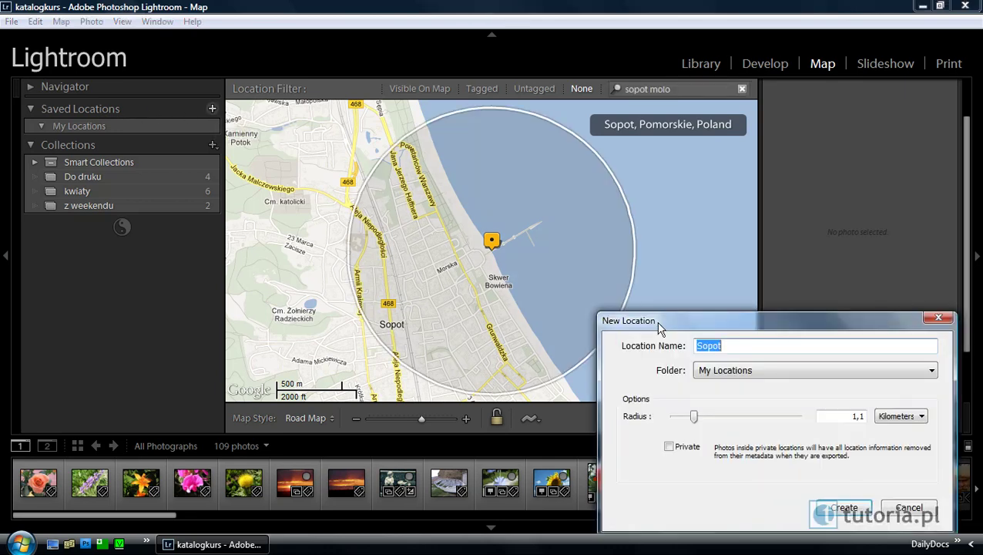
drag(668, 316, 667, 196)
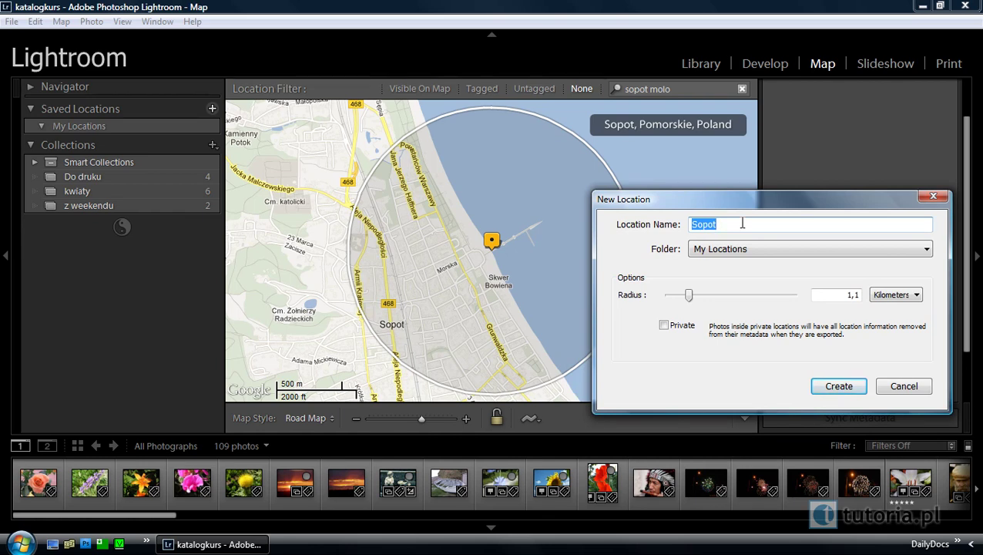
click(742, 223)
text(Molo)
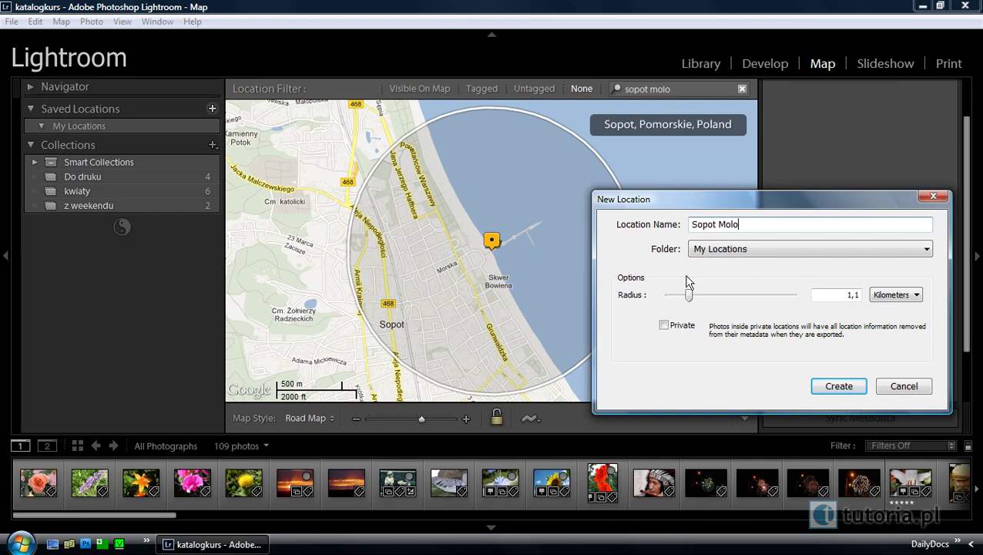
drag(689, 297, 687, 303)
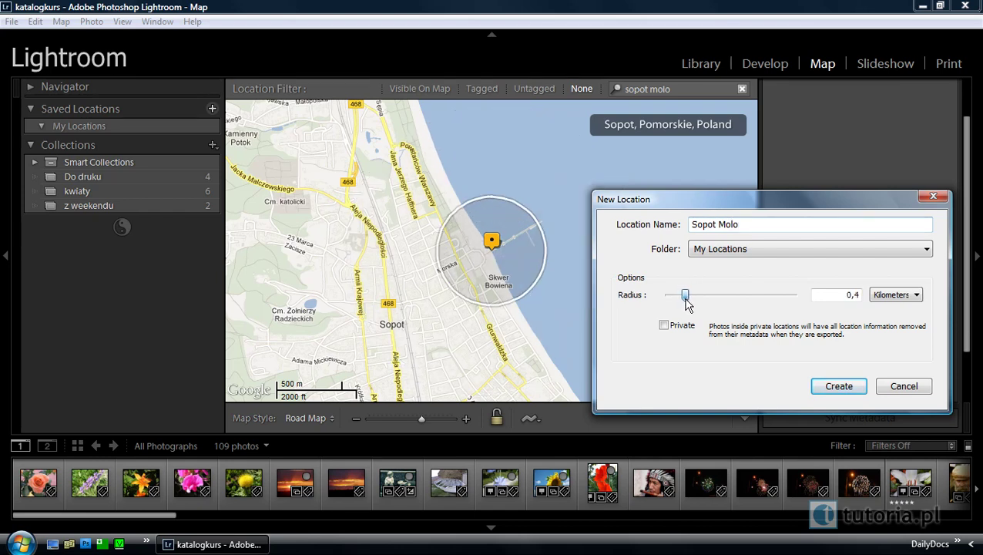
drag(686, 303, 686, 303)
click(839, 386)
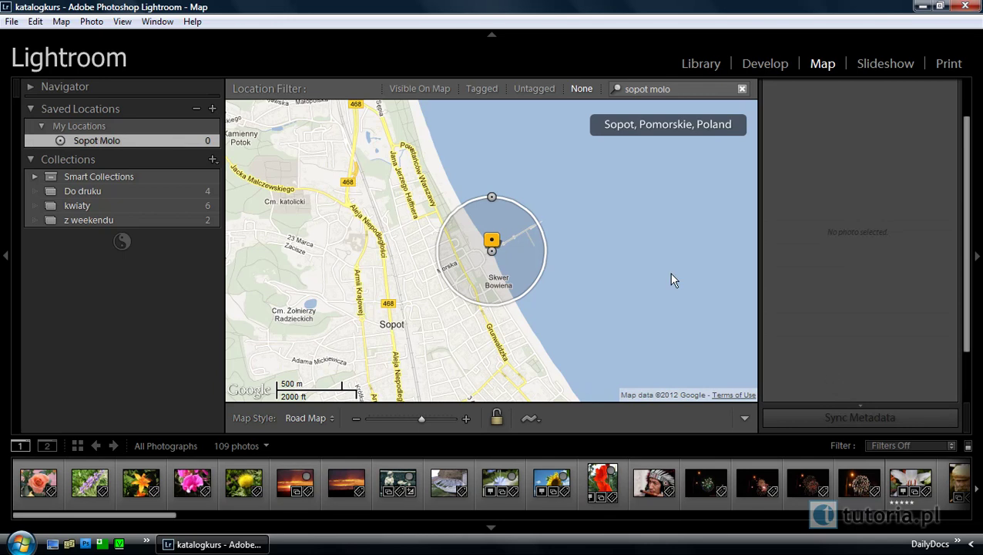
- Move the Sopot Molo circle onto the pier and shrink its radius slightly
mouse_move(122, 140)
click(214, 145)
drag(493, 252, 497, 242)
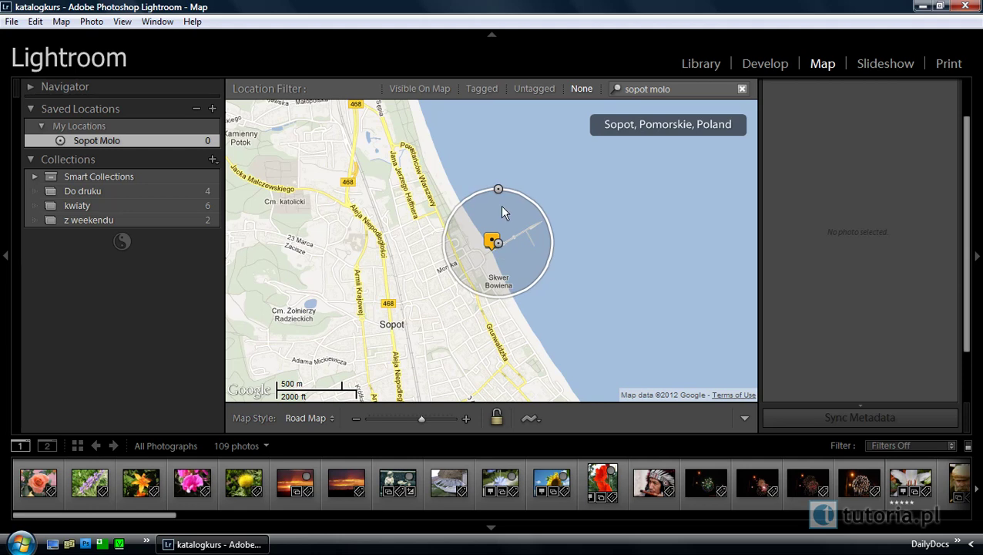
mouse_move(498, 191)
mouse_down()
mouse_move(499, 203)
mouse_move(509, 174)
mouse_move(505, 187)
mouse_up()
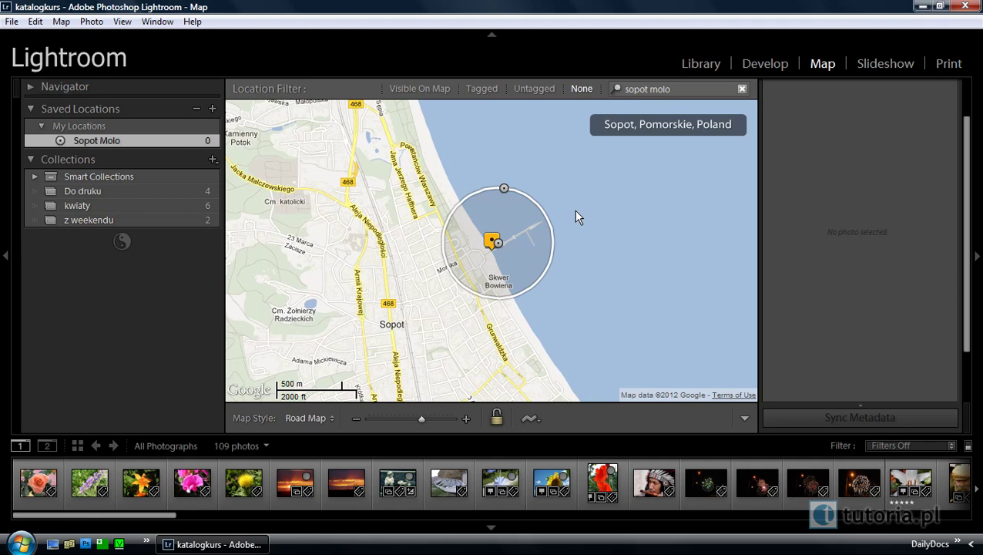
- Select the frozen-sea photo in '2012 rozmaite' and drop it onto the Sopot pier
click(700, 66)
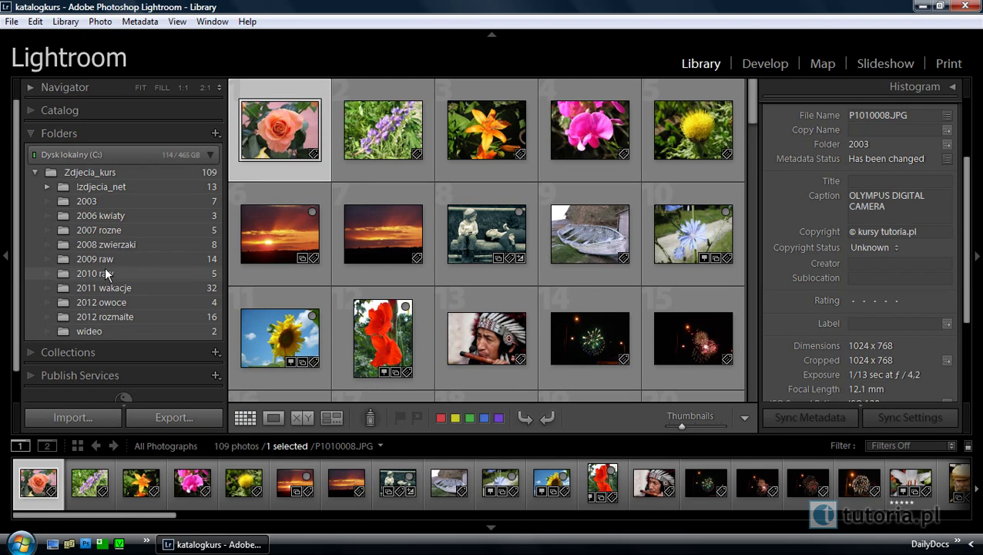
click(113, 316)
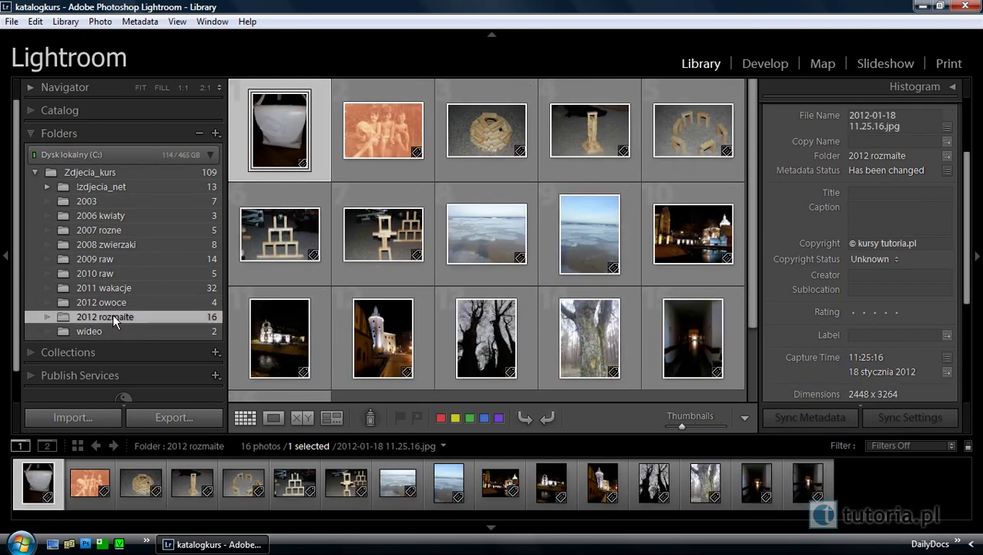
mouse_move(486, 233)
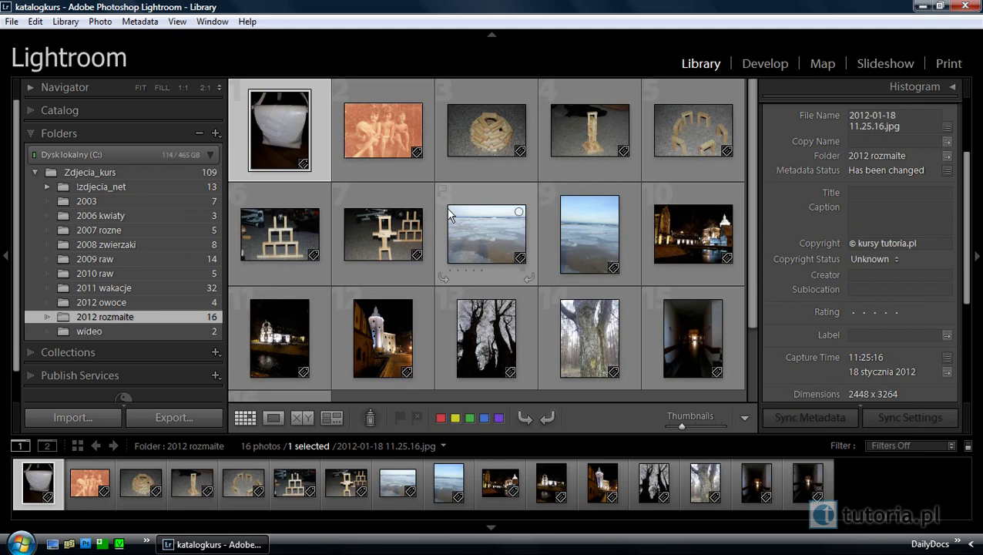
click(475, 235)
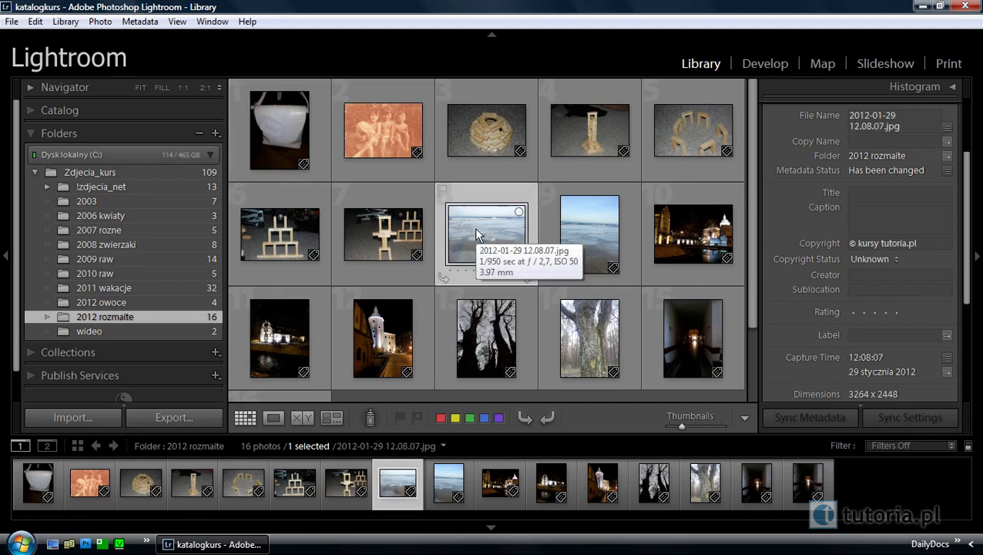
click(829, 66)
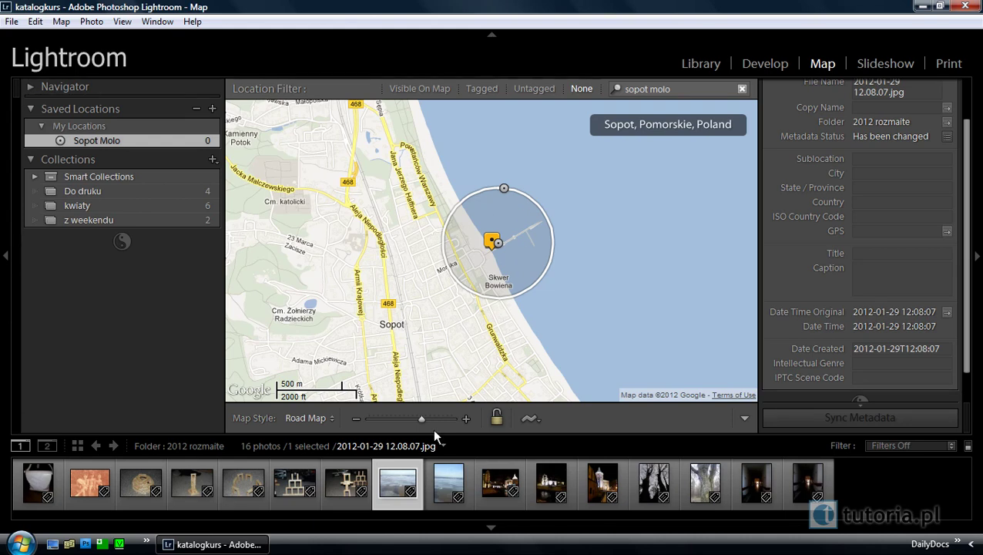
drag(398, 490, 517, 258)
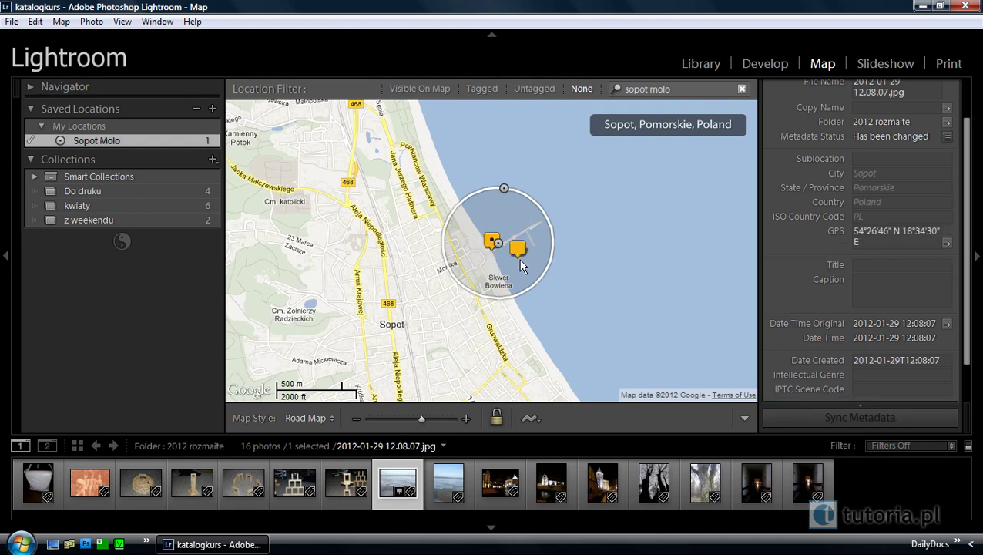
mouse_move(123, 140)
click(708, 66)
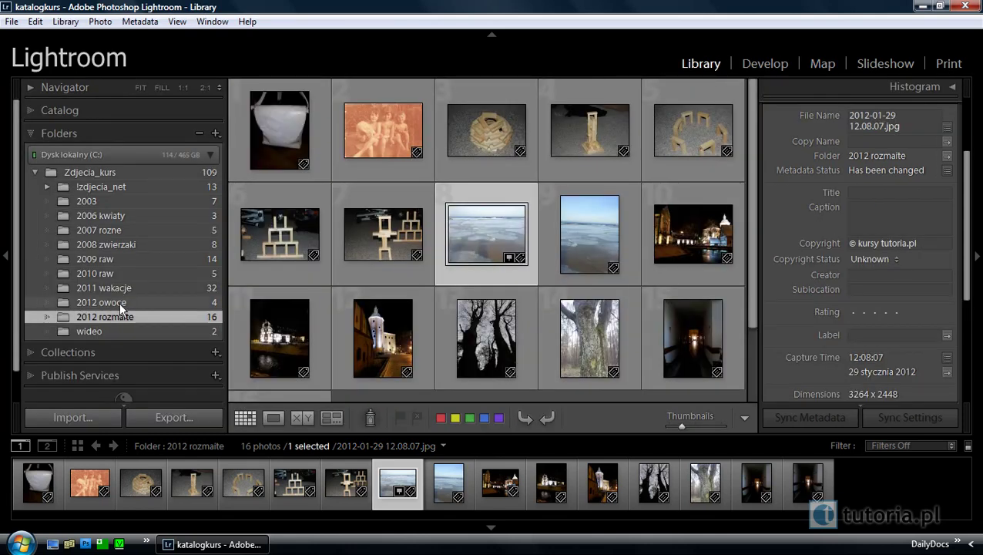
- Select the seagull photo in '2008 zwierzaki' and tick Sopot Molo to assign it
click(124, 287)
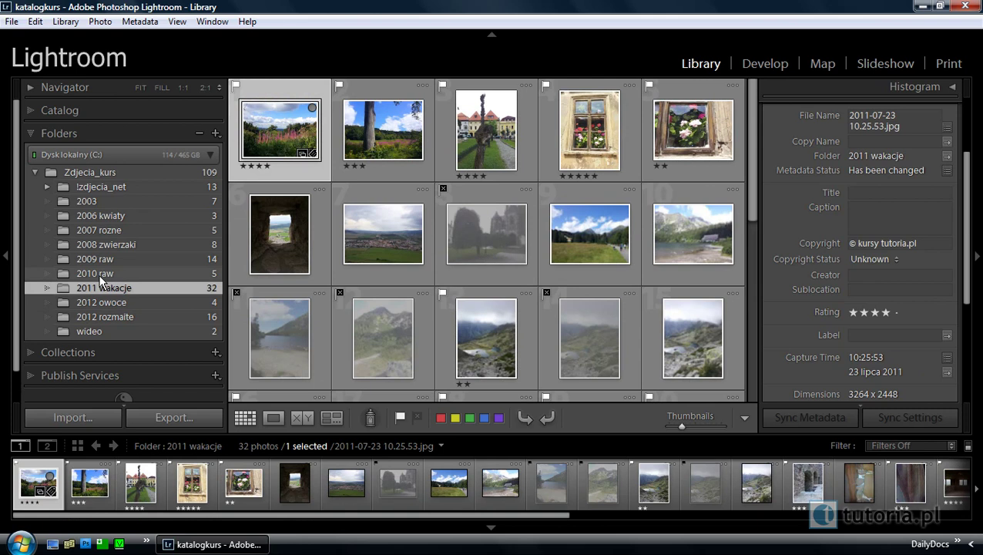
click(99, 274)
click(104, 259)
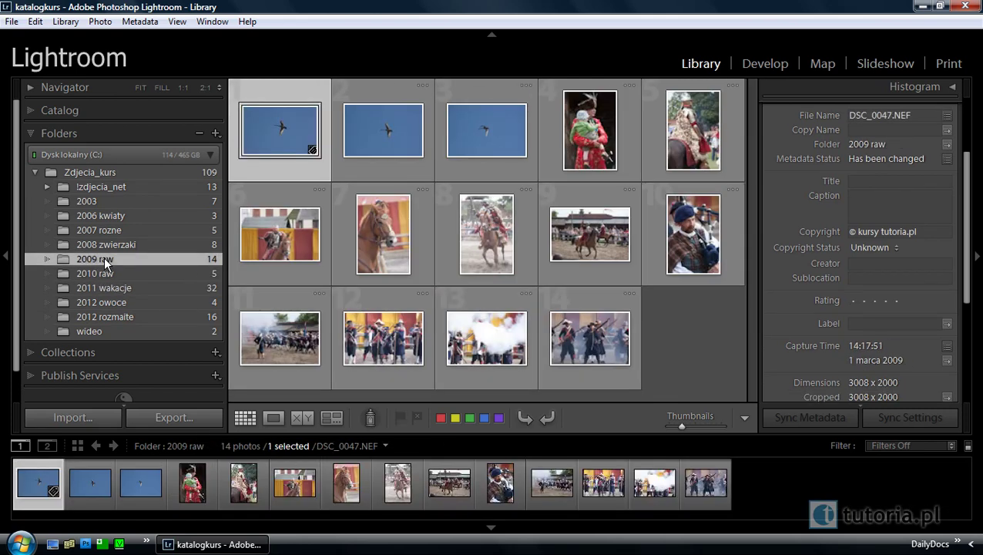
click(108, 246)
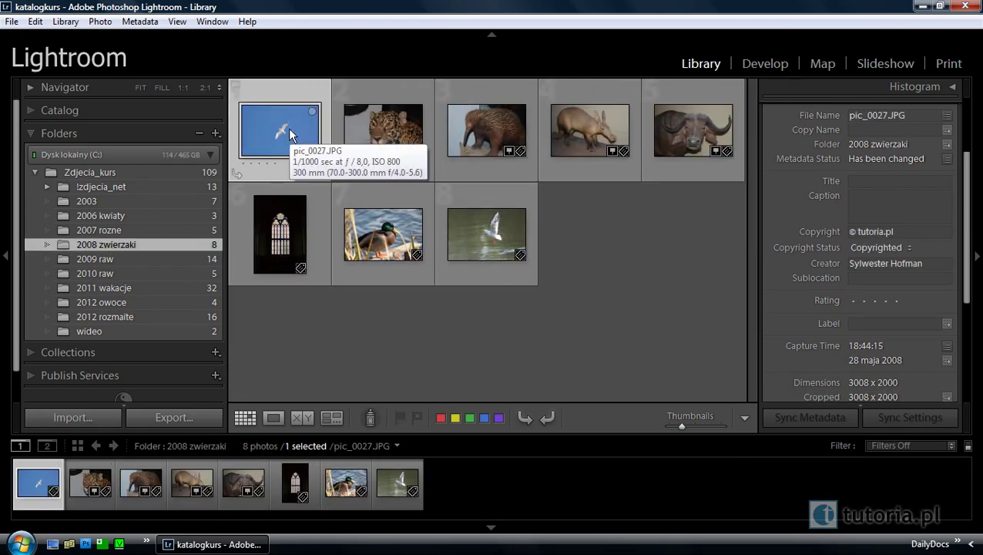
click(820, 65)
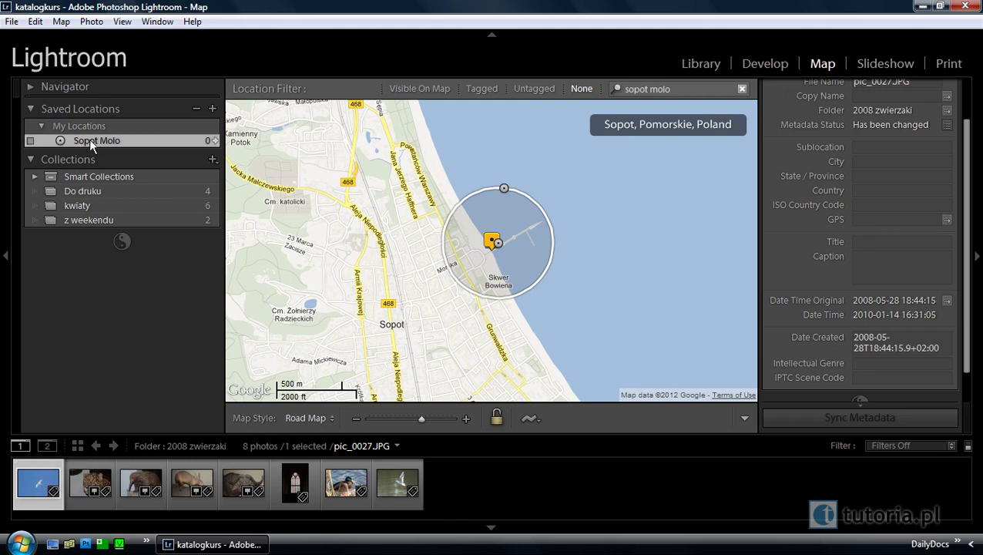
click(30, 140)
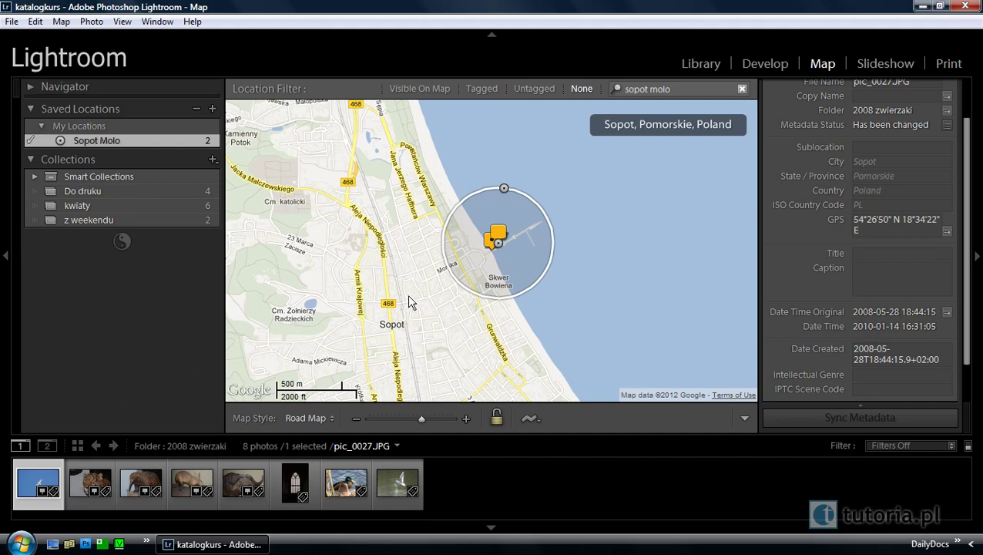
- Zoom in to preview the seagull photo at its pin, then reshow the Sopot Molo circle
scroll(493, 251, up, 2)
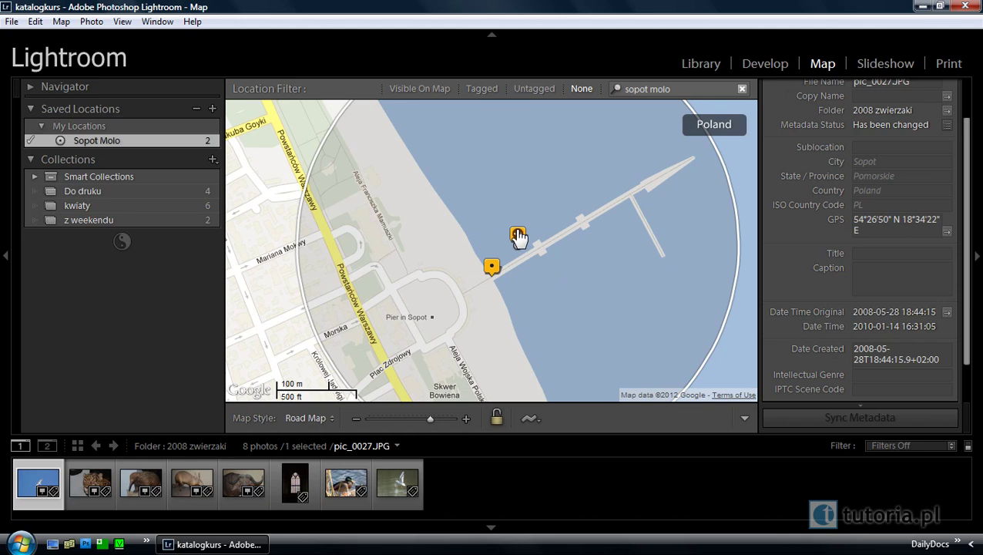
click(519, 235)
mouse_move(517, 234)
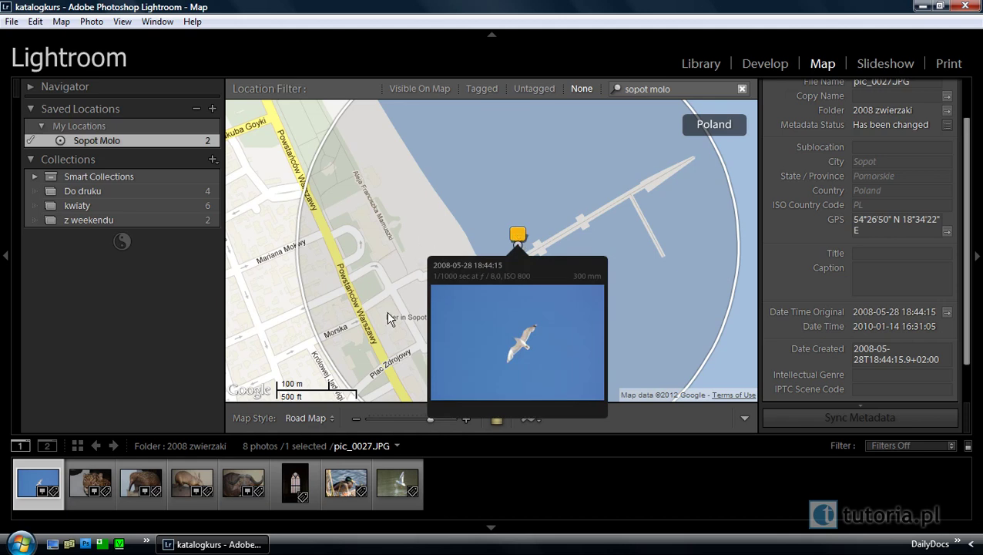
click(386, 313)
scroll(520, 264, down, 1)
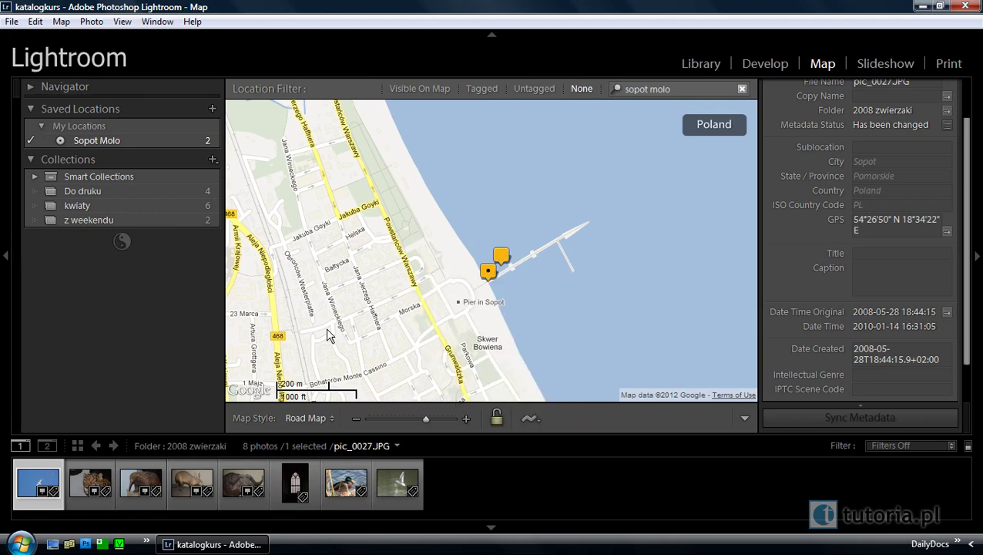
click(111, 141)
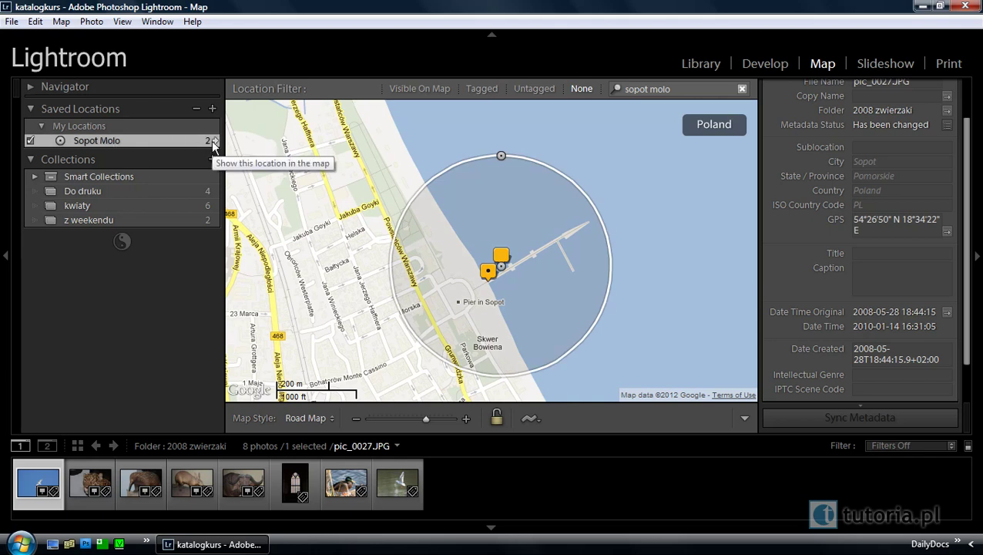
- Show All Photographs in the filmstrip and zoom the map out to the Sopot coastline
click(500, 443)
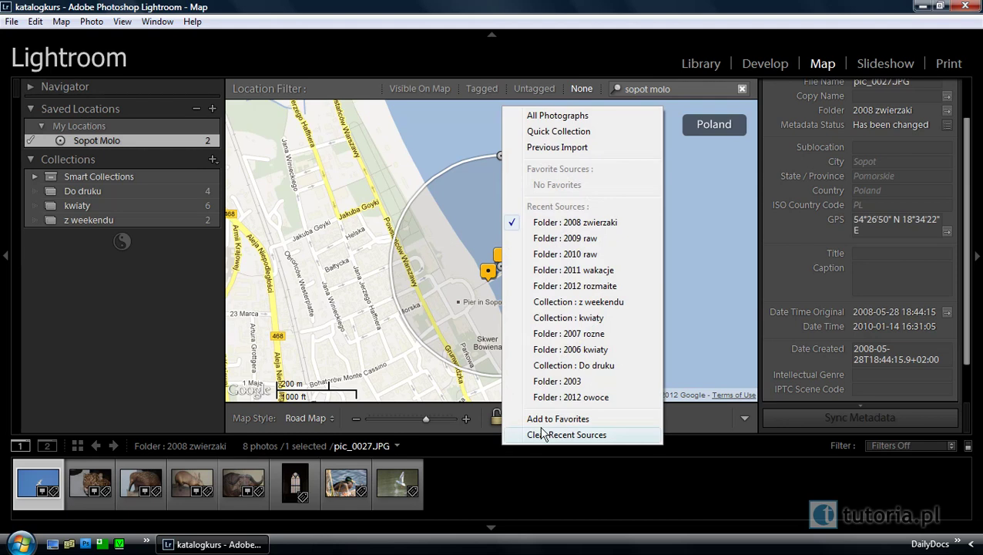
click(577, 117)
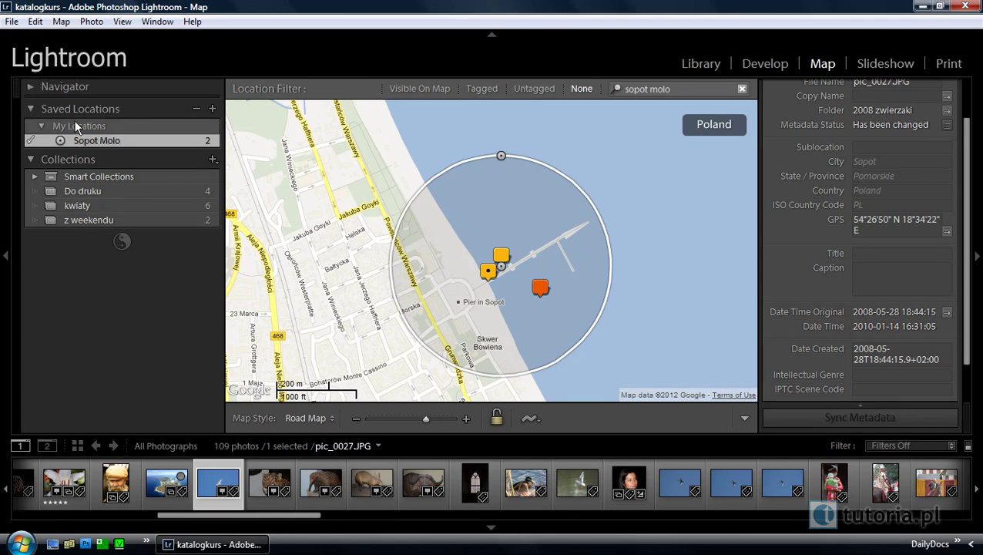
scroll(357, 264, down, 1)
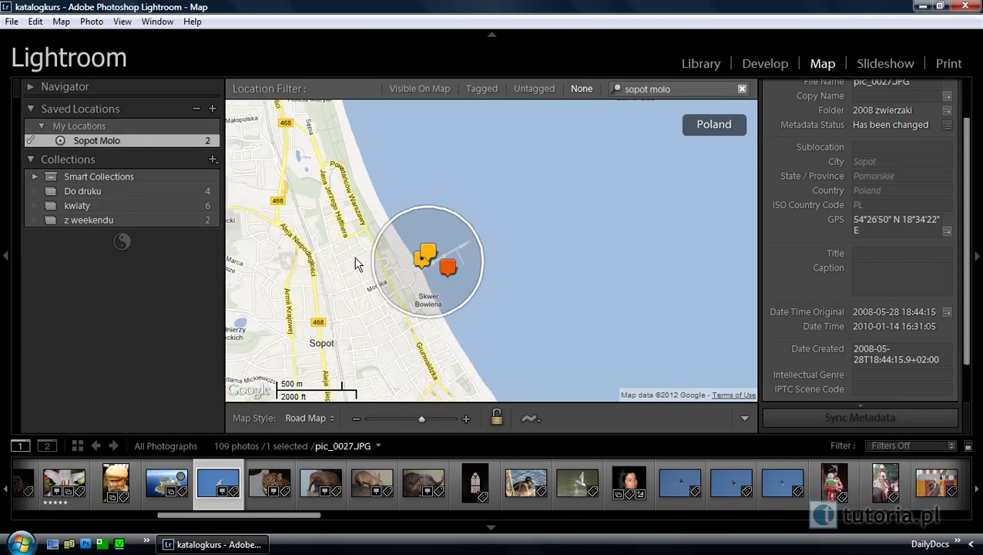
scroll(357, 264, down, 1)
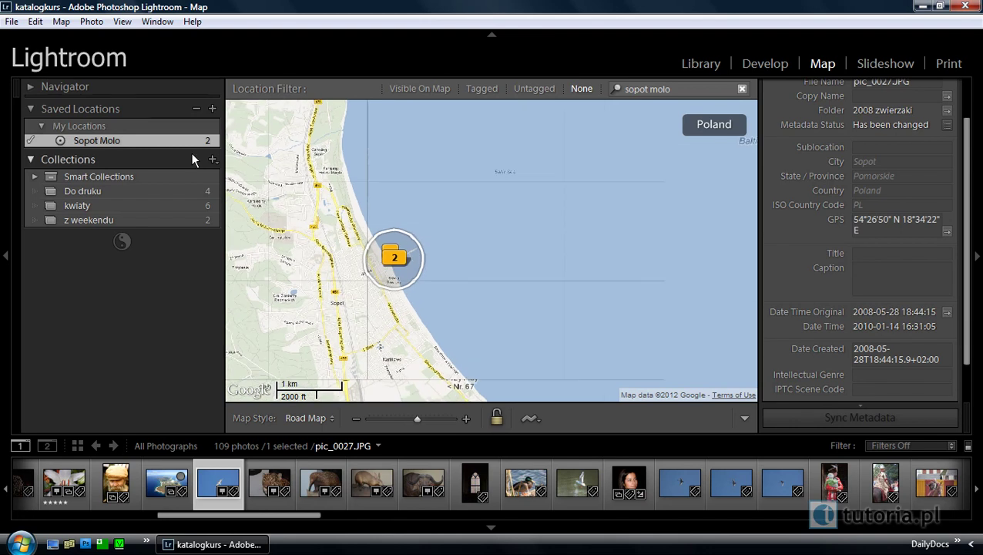
- Create saved location 'Sopot', centre its circle over the town and widen its radius
click(212, 108)
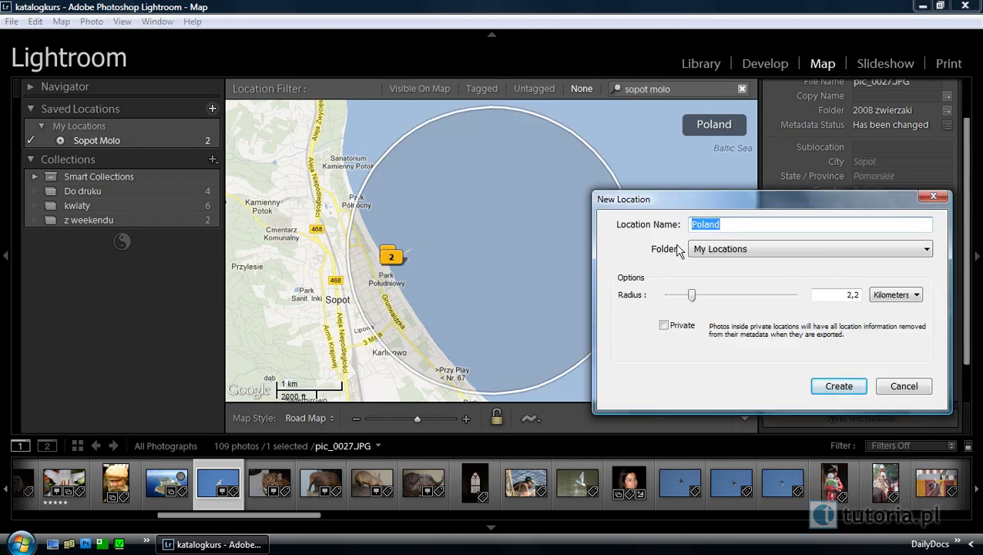
text(Sopot)
click(838, 385)
scroll(459, 307, down, 1)
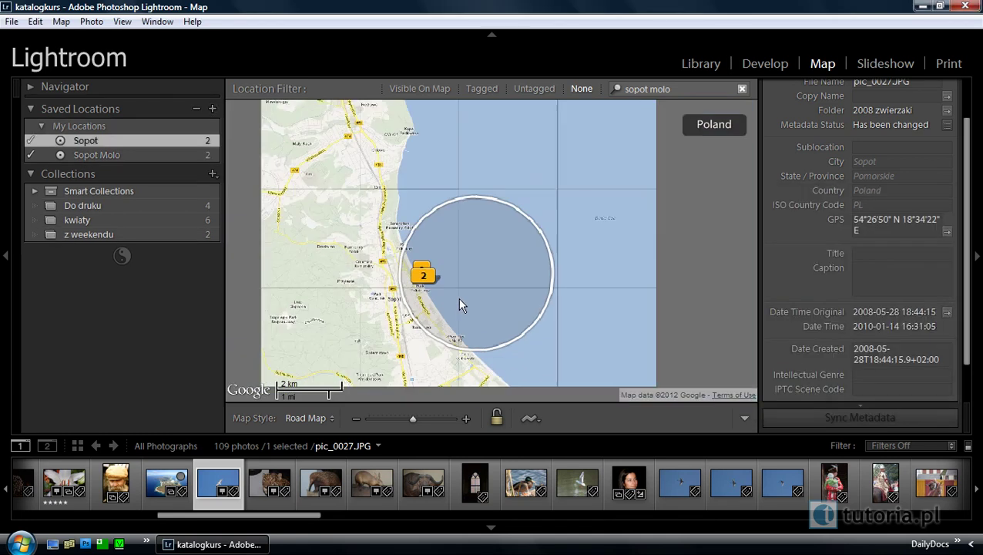
drag(466, 275, 399, 290)
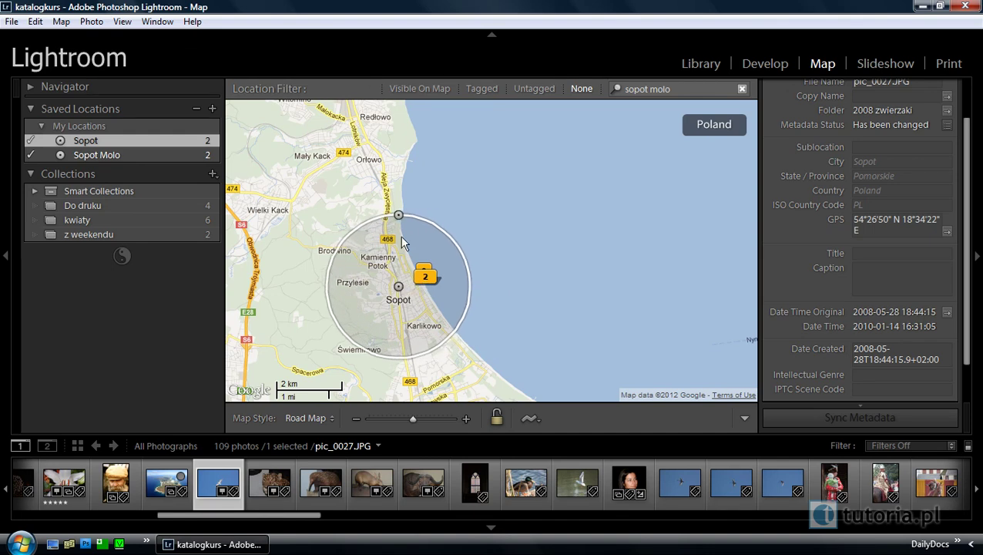
drag(402, 208, 401, 204)
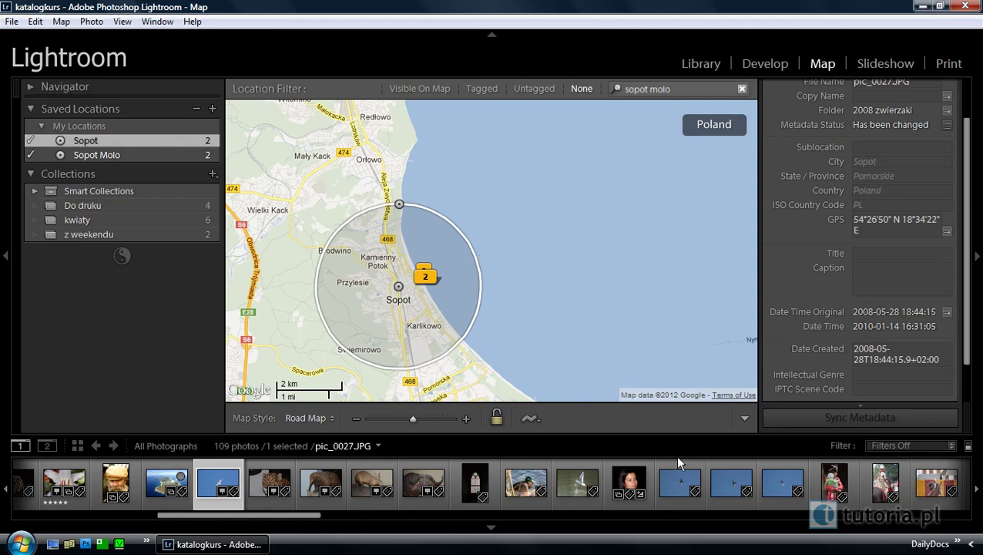
- Drag the three selected blue-sky photos onto Sopot, raising the location to 5 photos
click(673, 486)
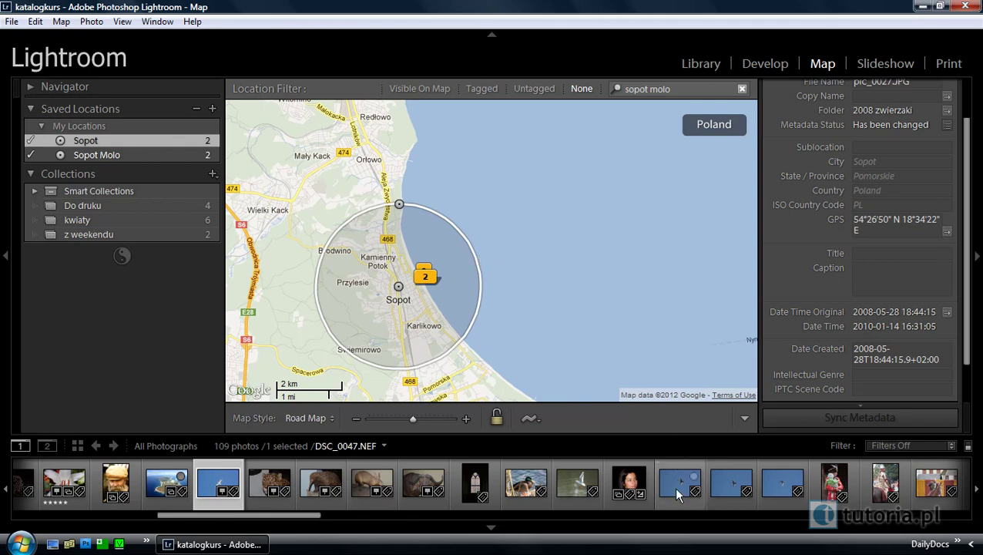
ctrl+click(732, 488)
ctrl+click(772, 480)
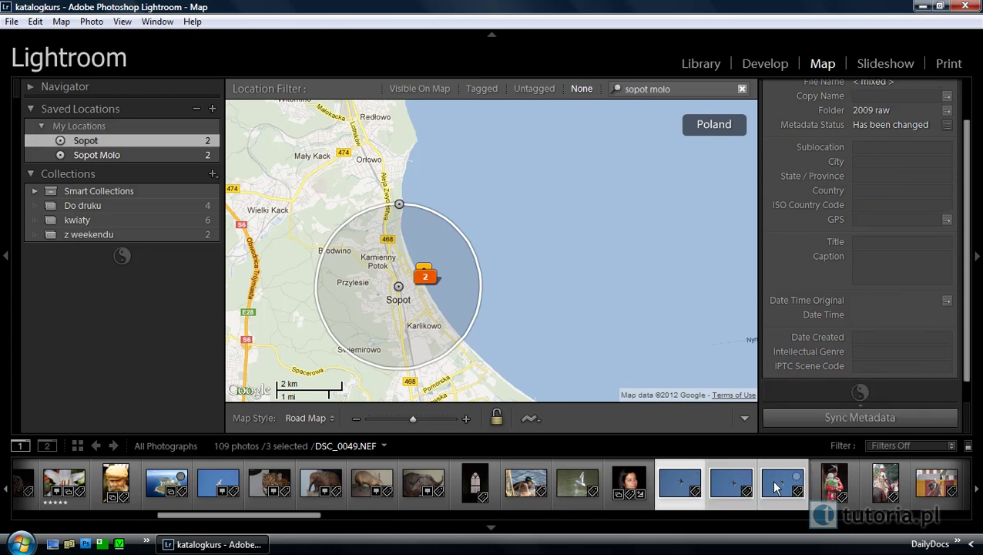
mouse_move(675, 484)
mouse_down()
mouse_move(507, 354)
mouse_move(389, 318)
mouse_up()
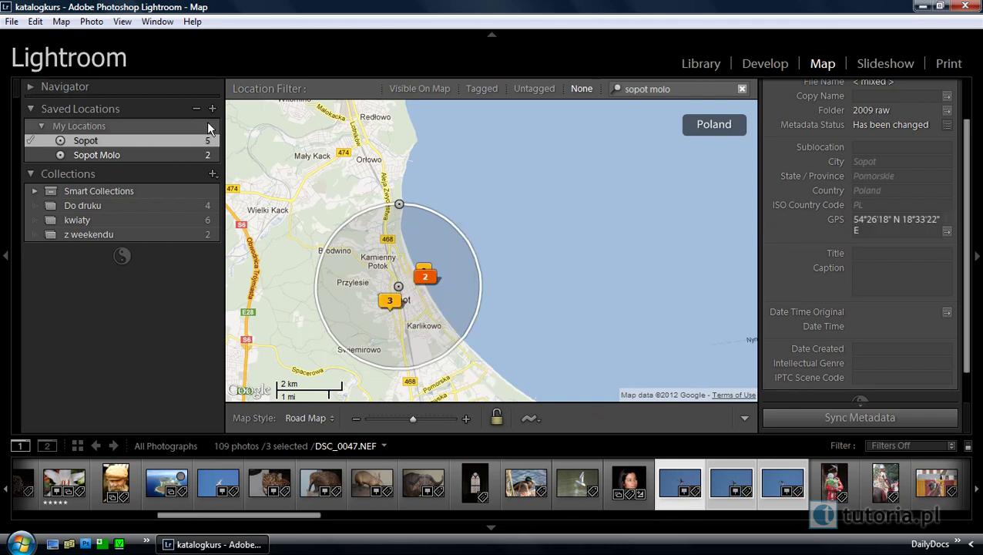
mouse_move(213, 154)
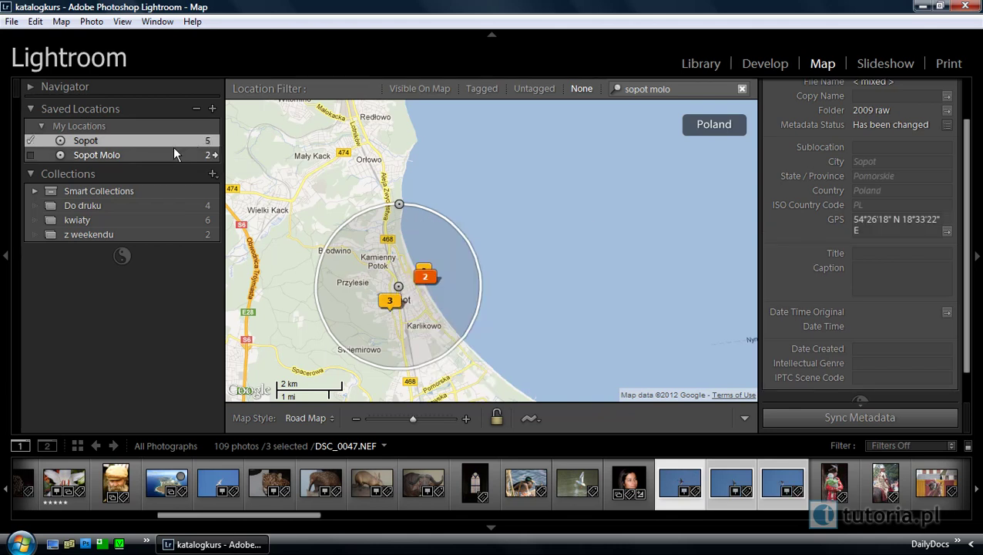
click(215, 155)
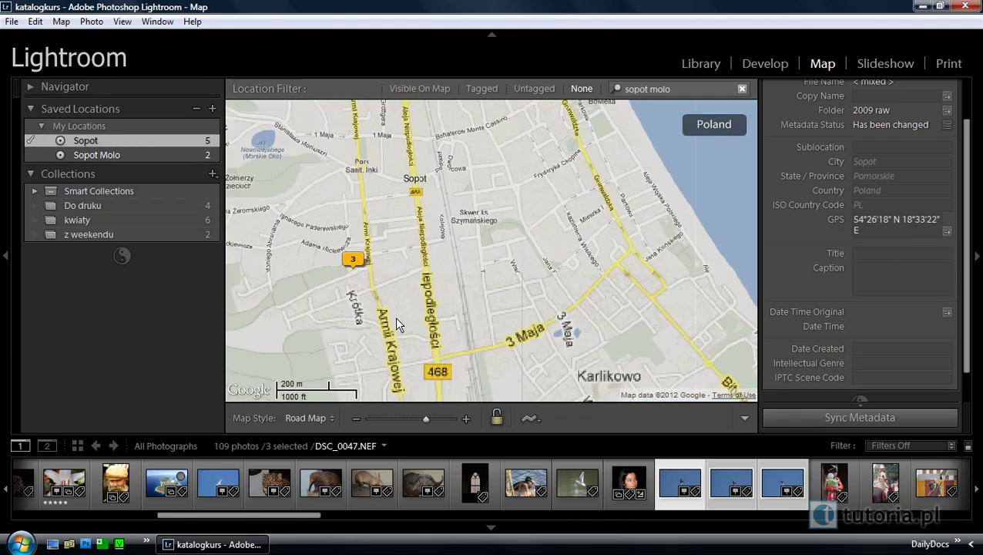
- Delete GPS coordinates from all three photos in the 3-photo marker
right_click(387, 298)
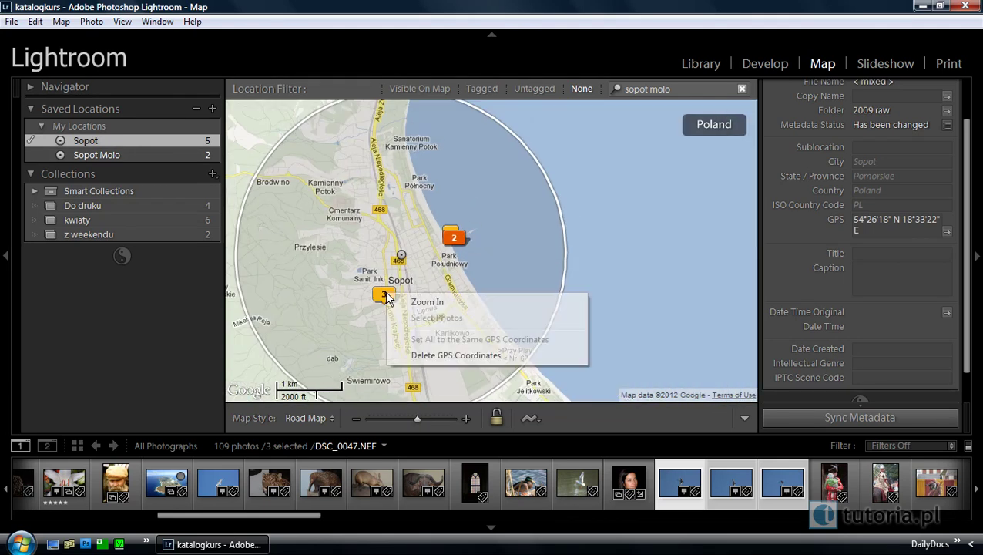
click(456, 355)
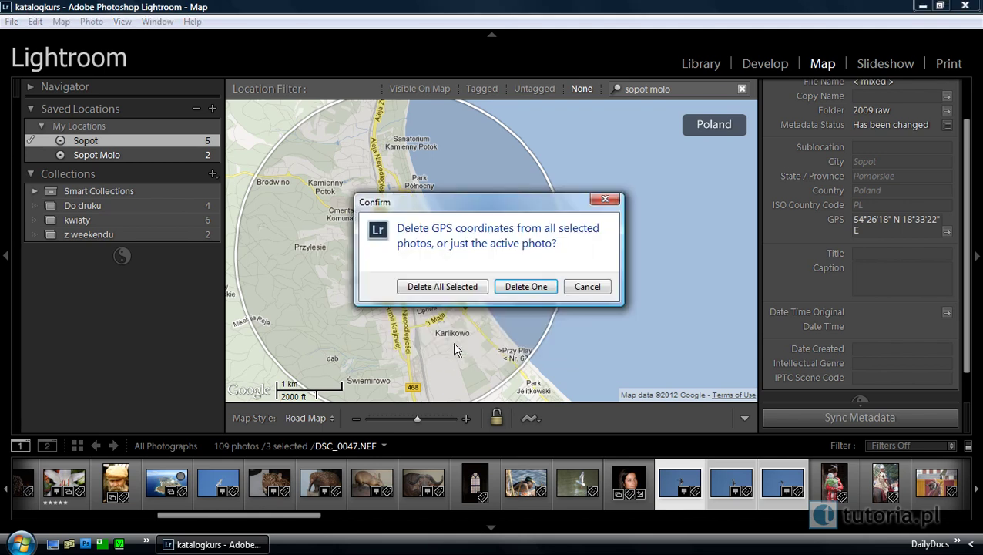
drag(469, 205, 587, 206)
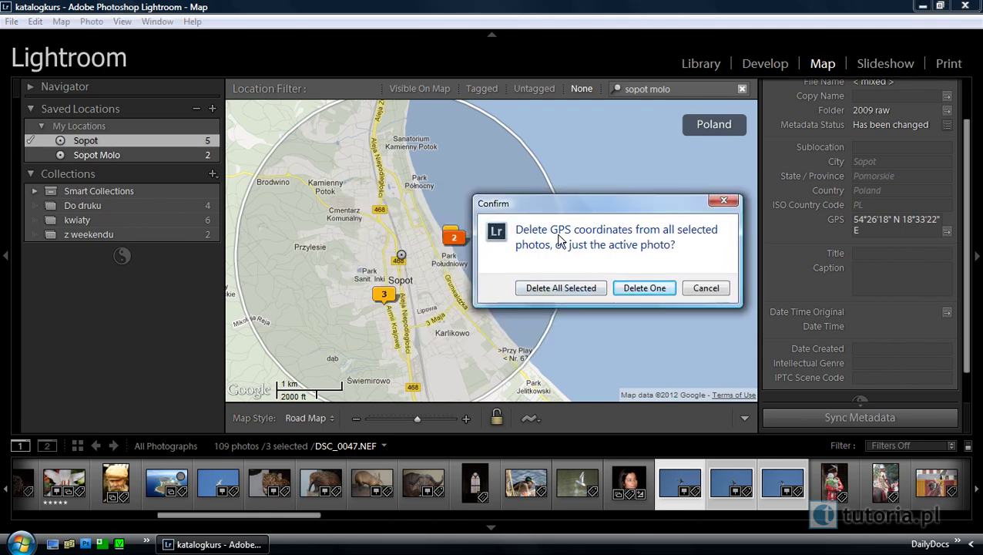
click(562, 289)
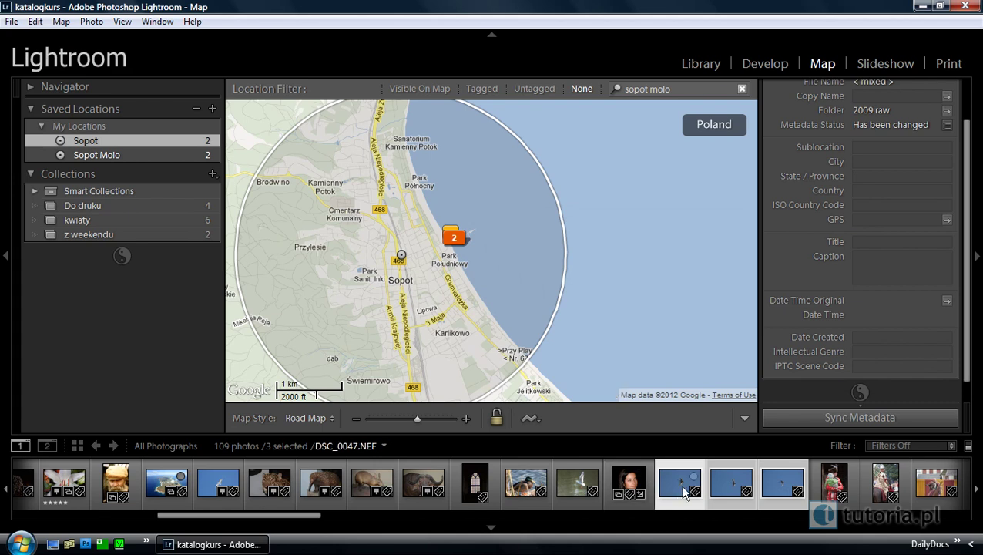
- Select only the first blue-sky photo and pin it in central Sopot
click(738, 485)
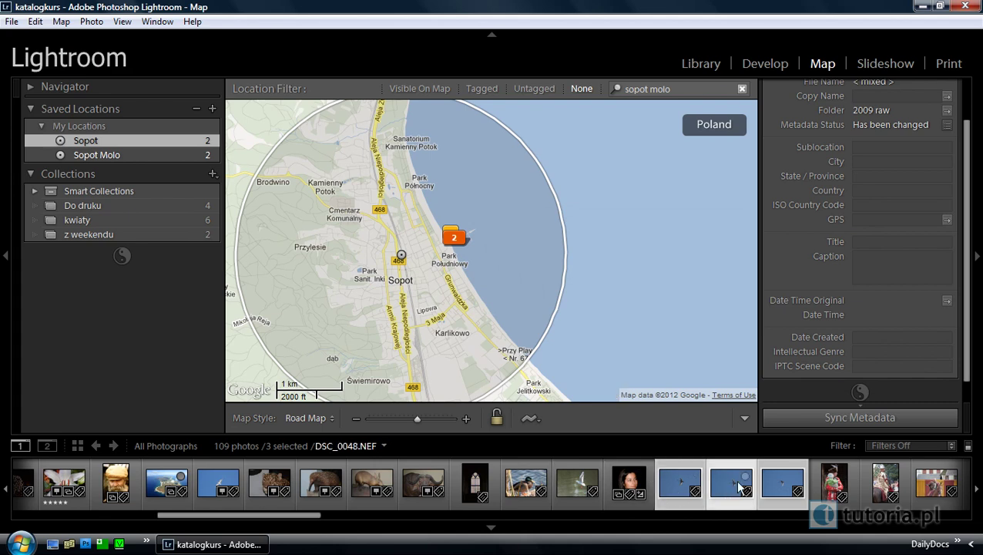
click(651, 486)
click(671, 478)
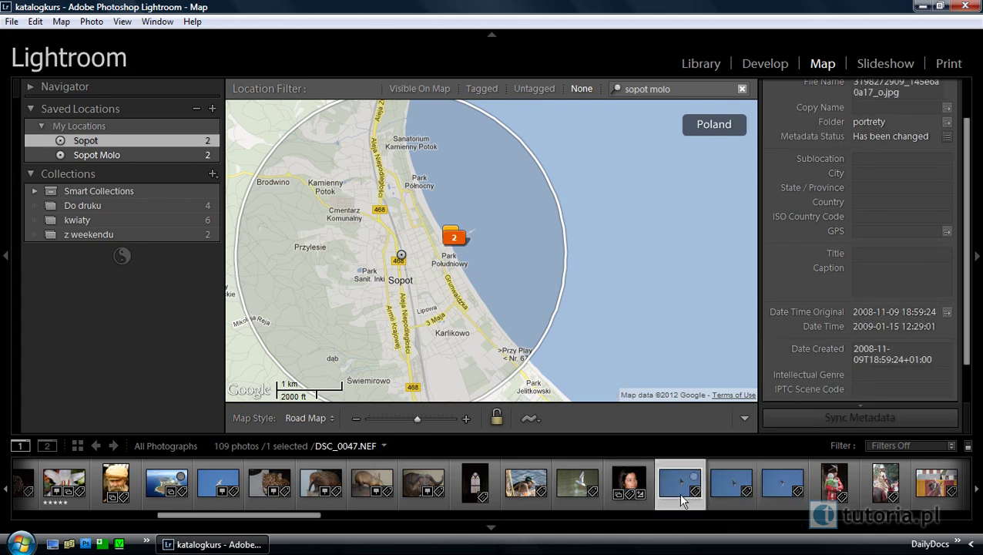
drag(674, 484, 394, 305)
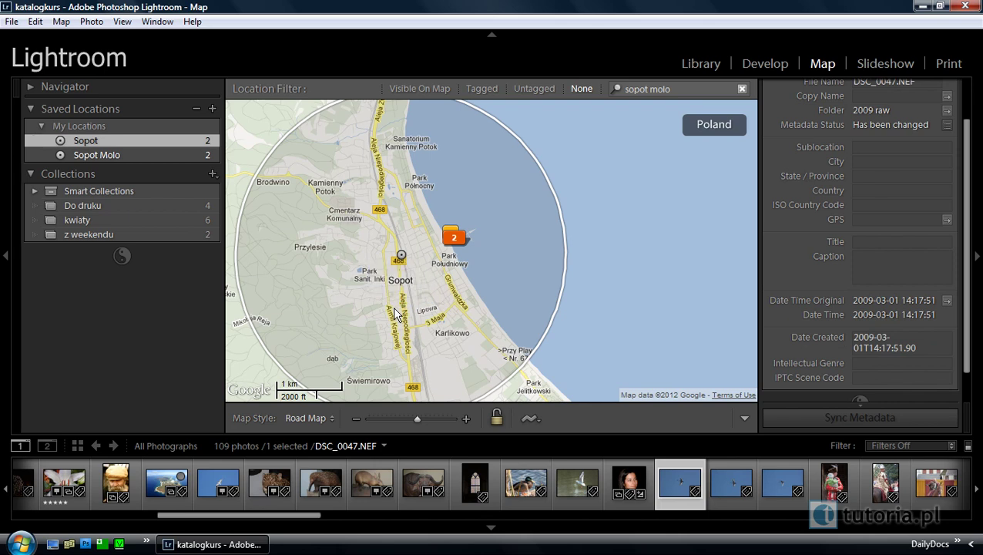
- Pin the second blue-sky photo inside the Sopot circle and the third one west of it
click(731, 483)
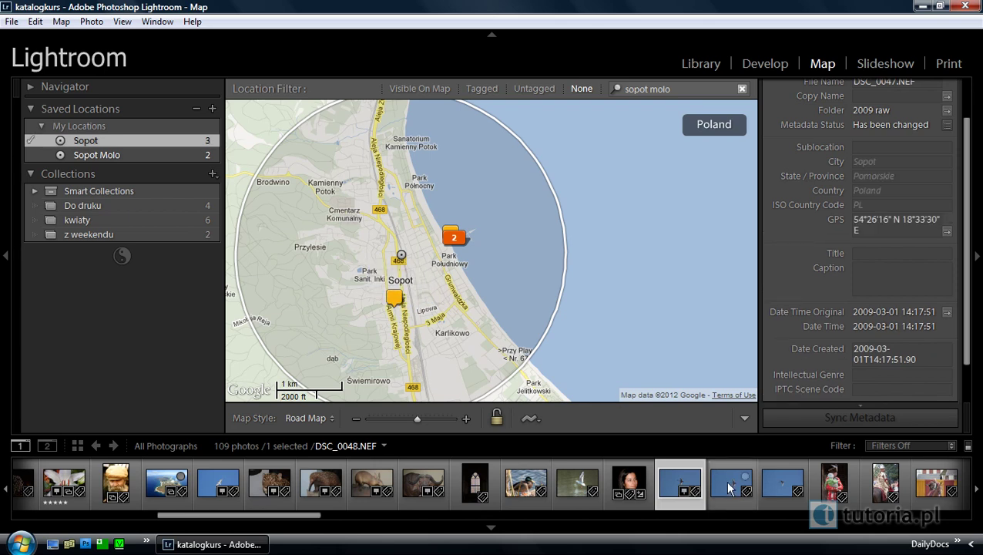
drag(731, 483, 323, 288)
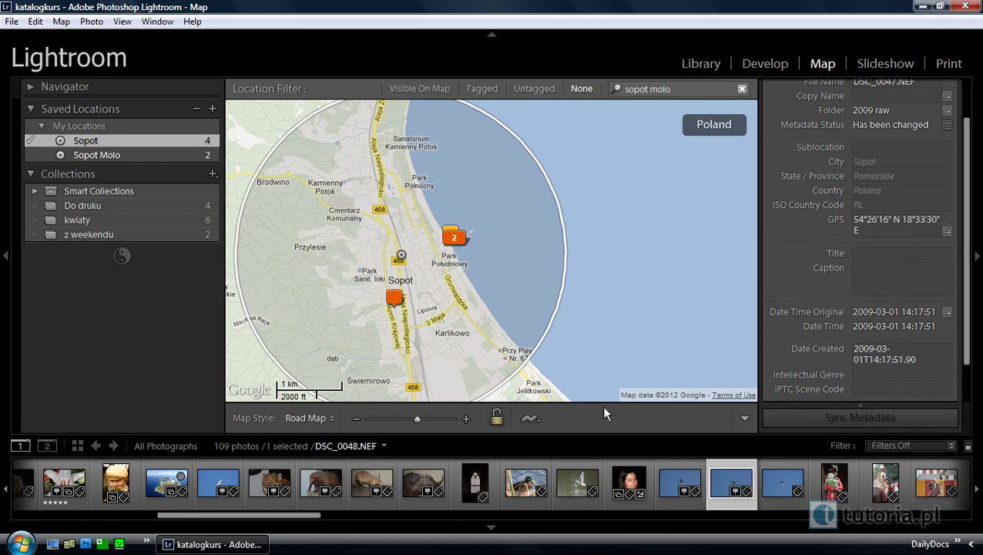
drag(784, 497, 254, 265)
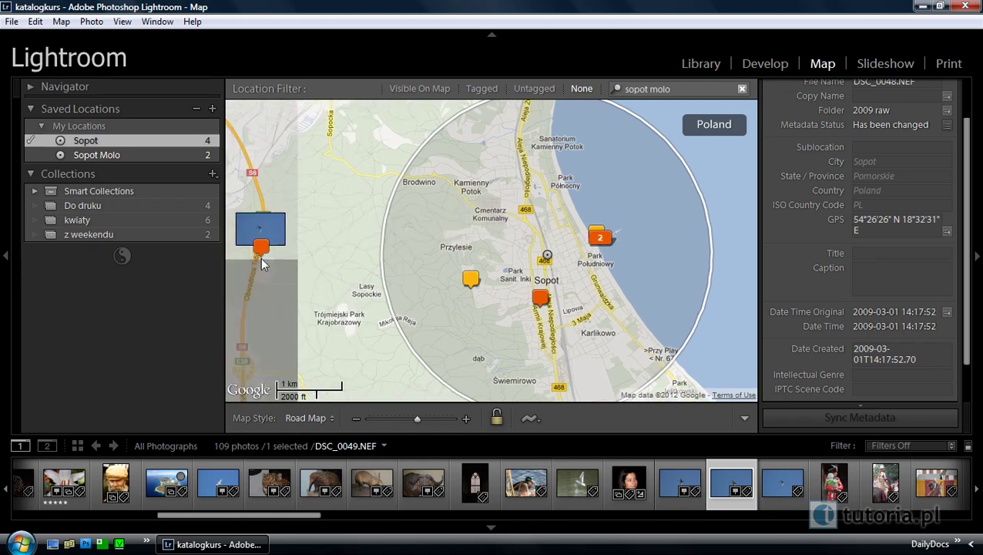
drag(253, 266, 393, 253)
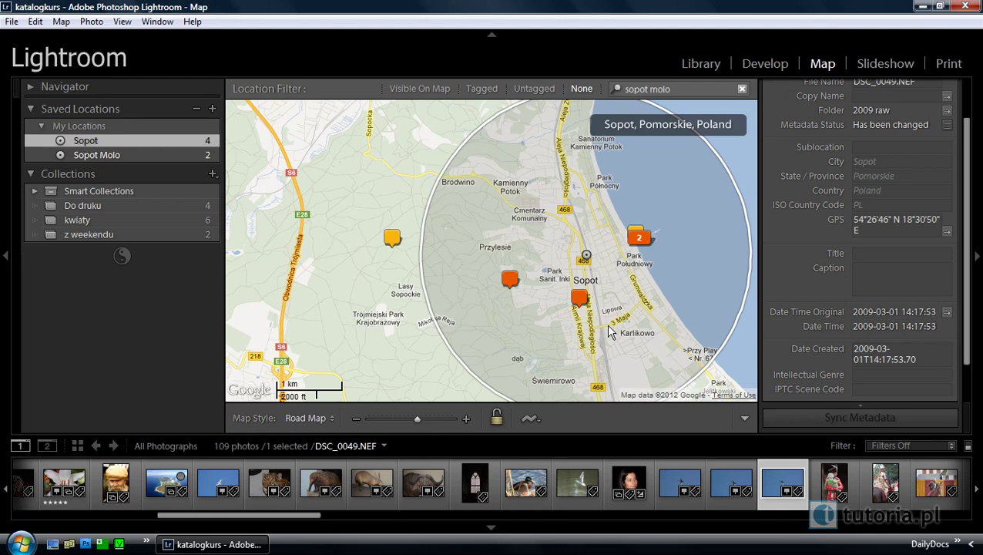
- Zoom out, enlarge the Sopot circle and shift it west to include the outlying photo
scroll(609, 332, down, 1)
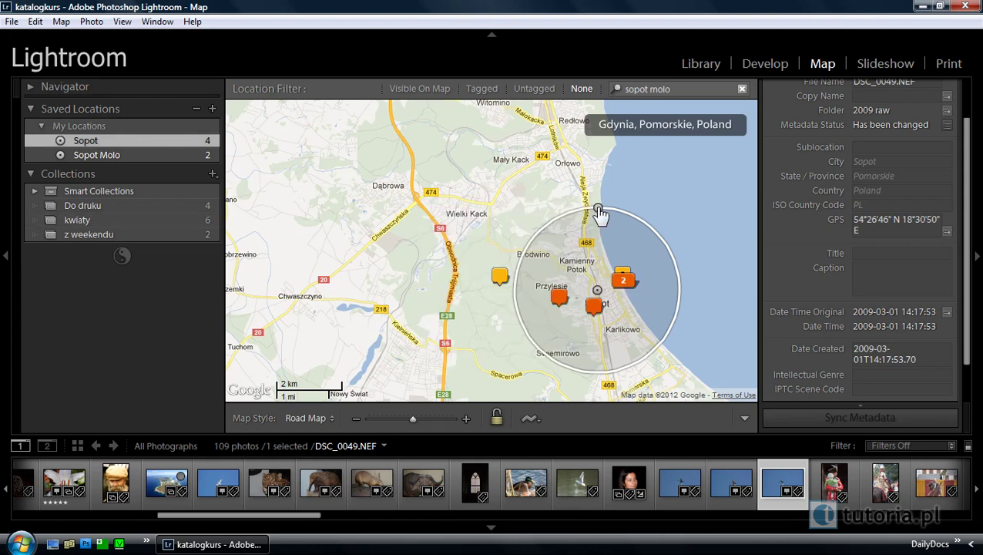
drag(602, 207, 602, 201)
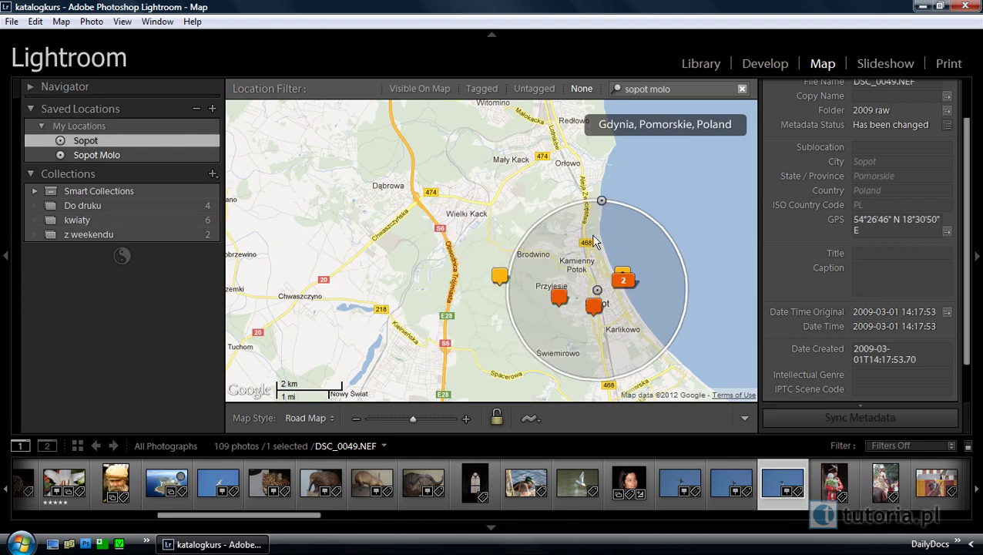
drag(597, 292, 570, 293)
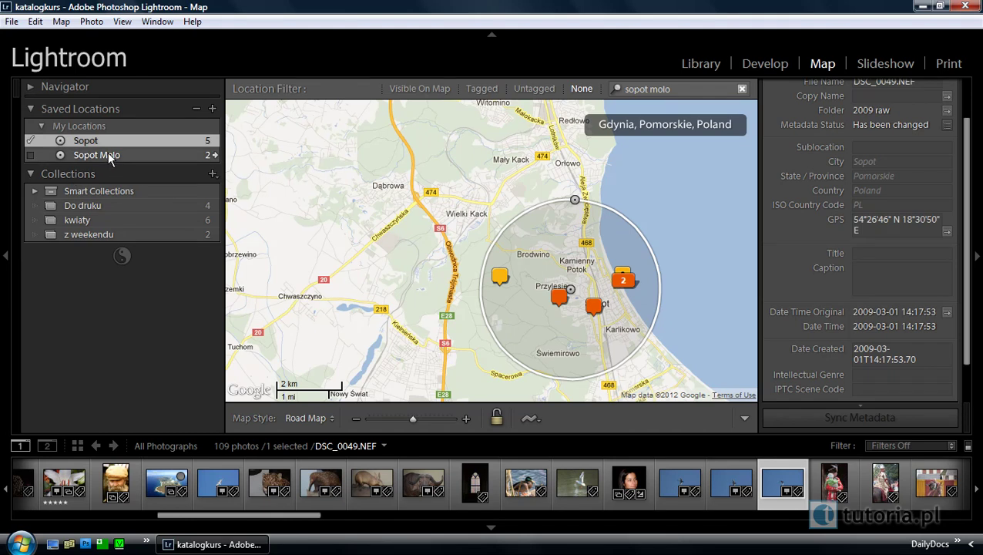
mouse_move(116, 155)
click(116, 153)
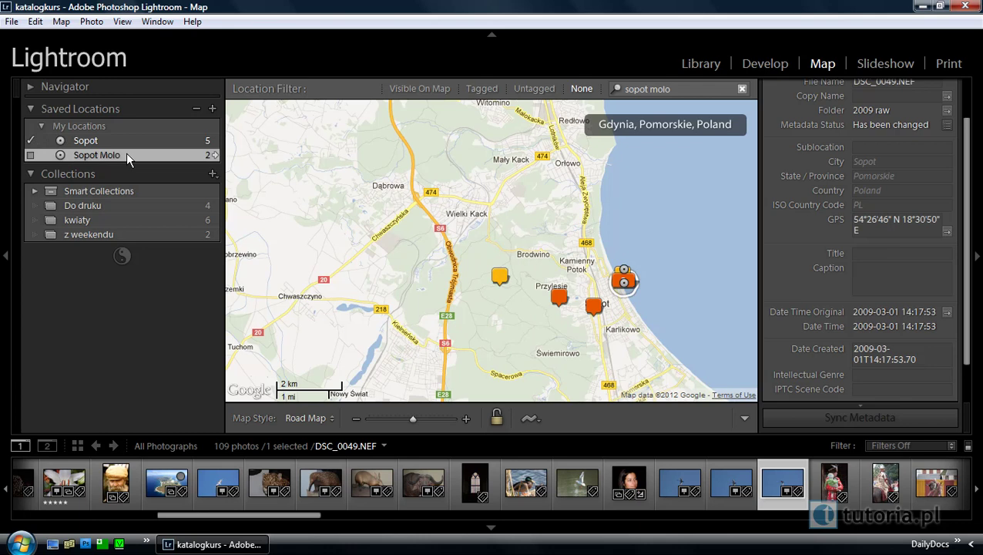
click(215, 154)
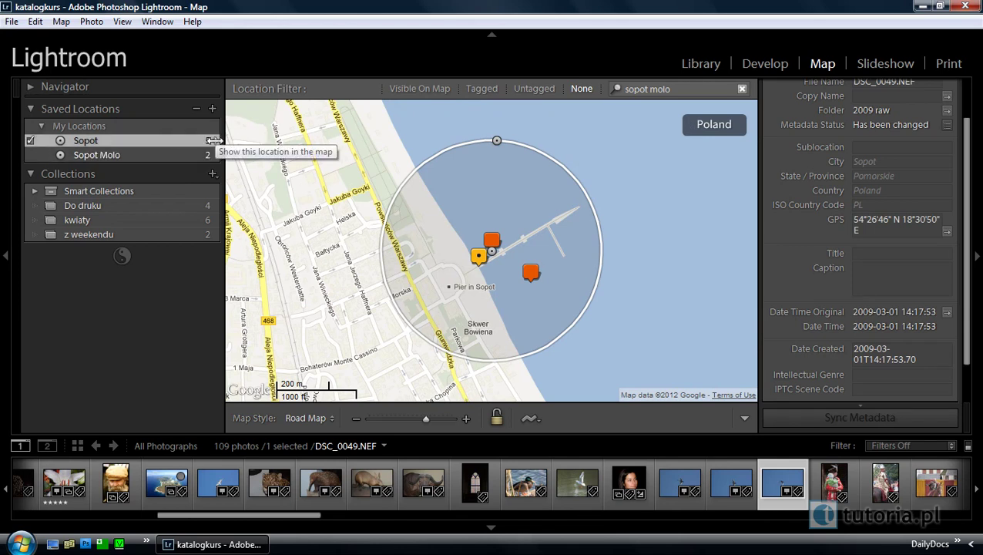
click(214, 140)
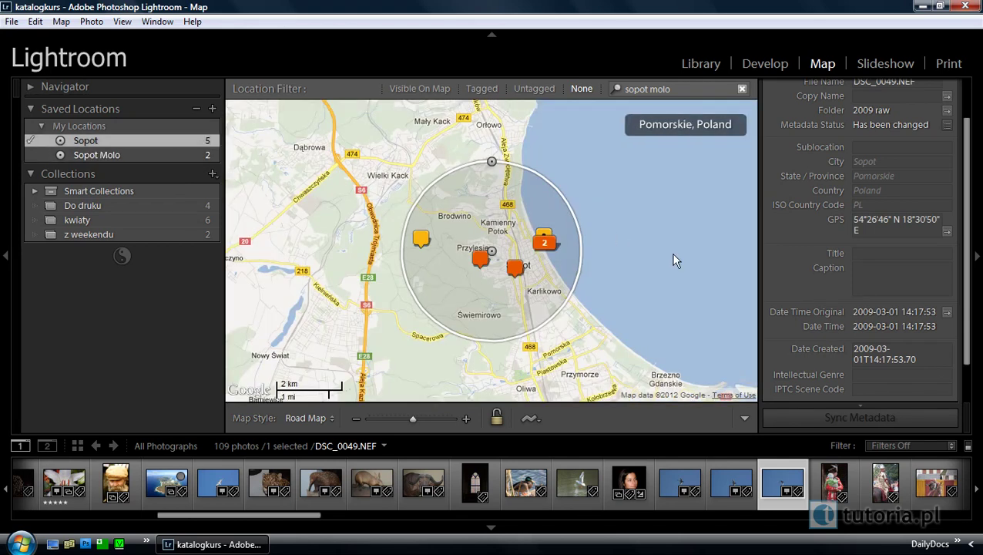